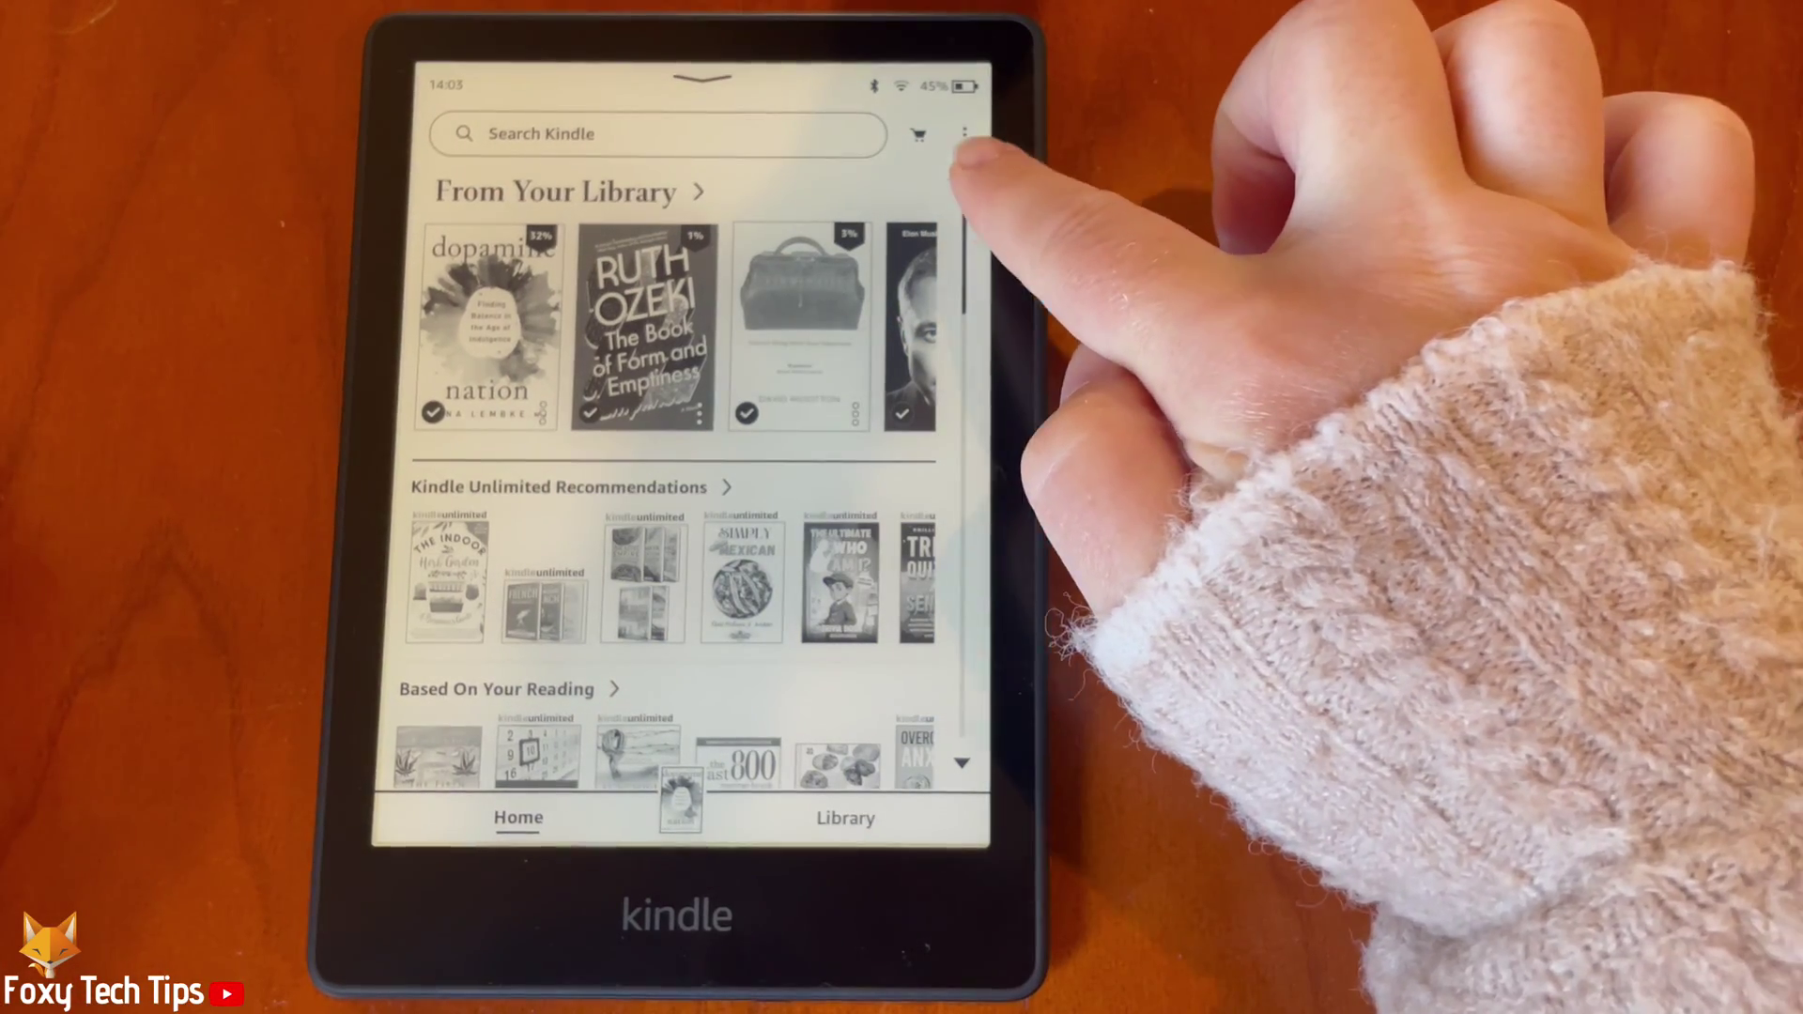
Open Settings > Wi-Fi & Bluetooth and switch Bluetooth on
click(964, 136)
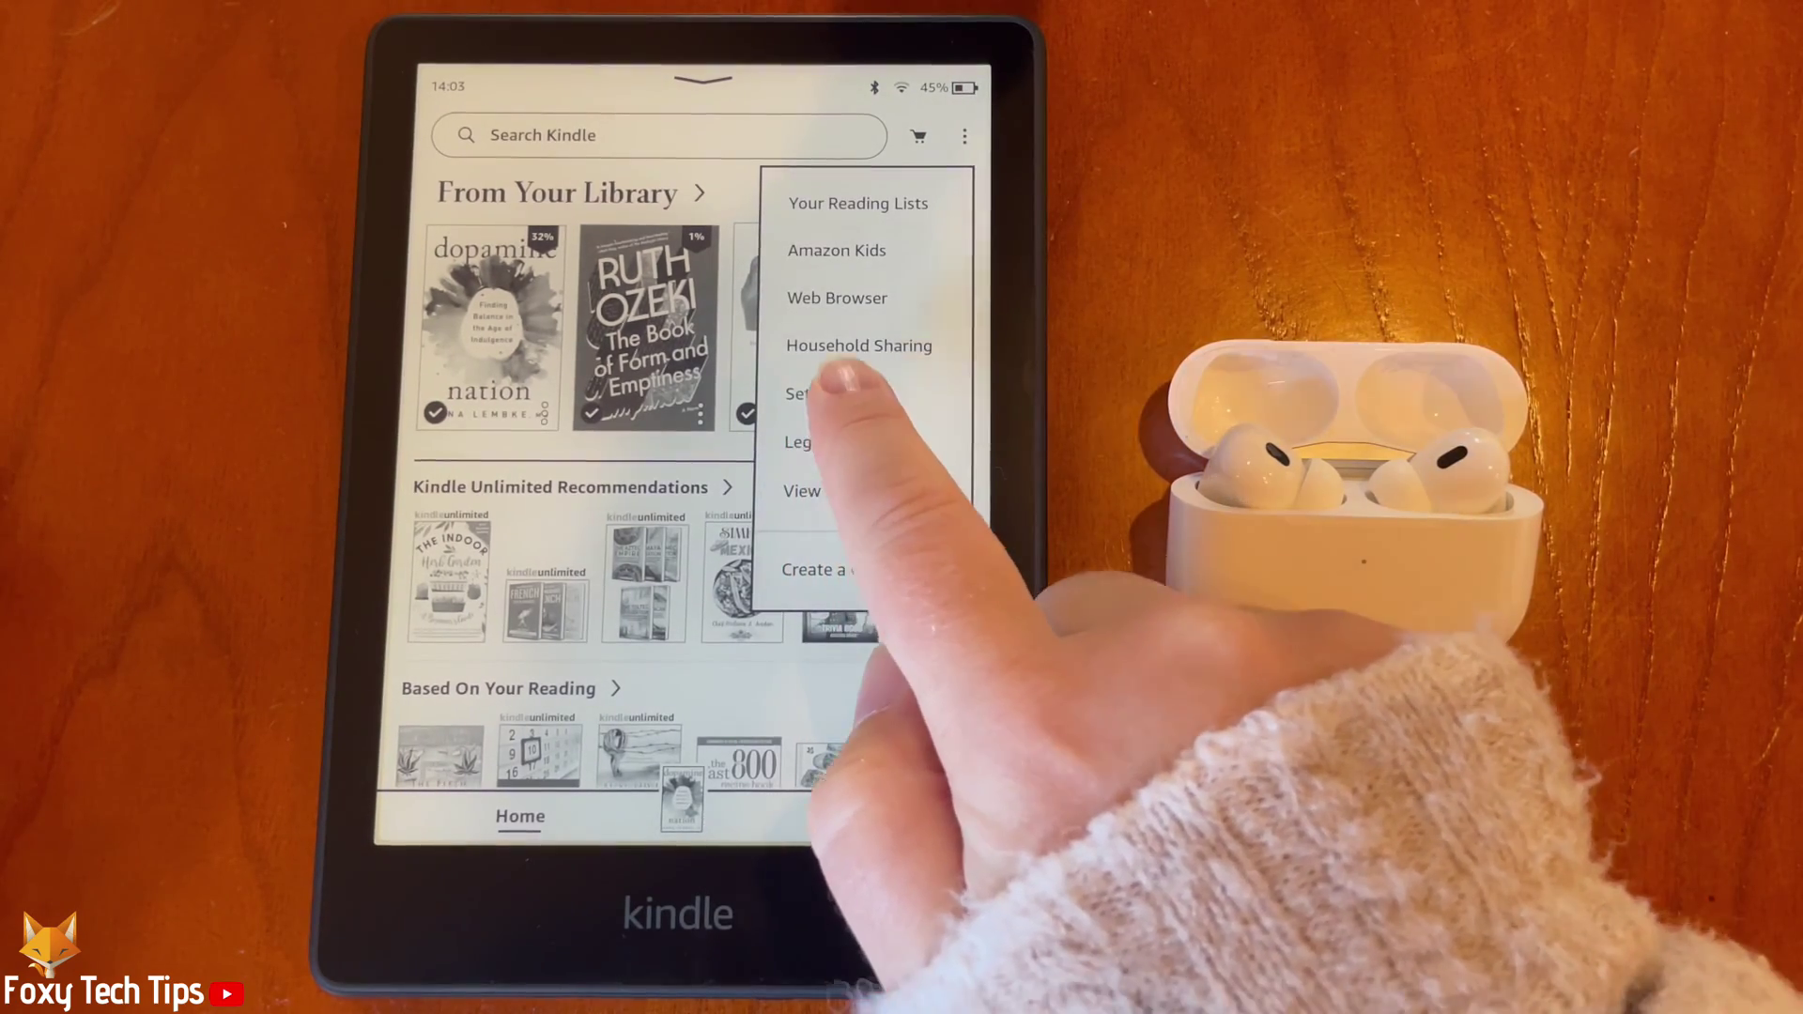
click(821, 394)
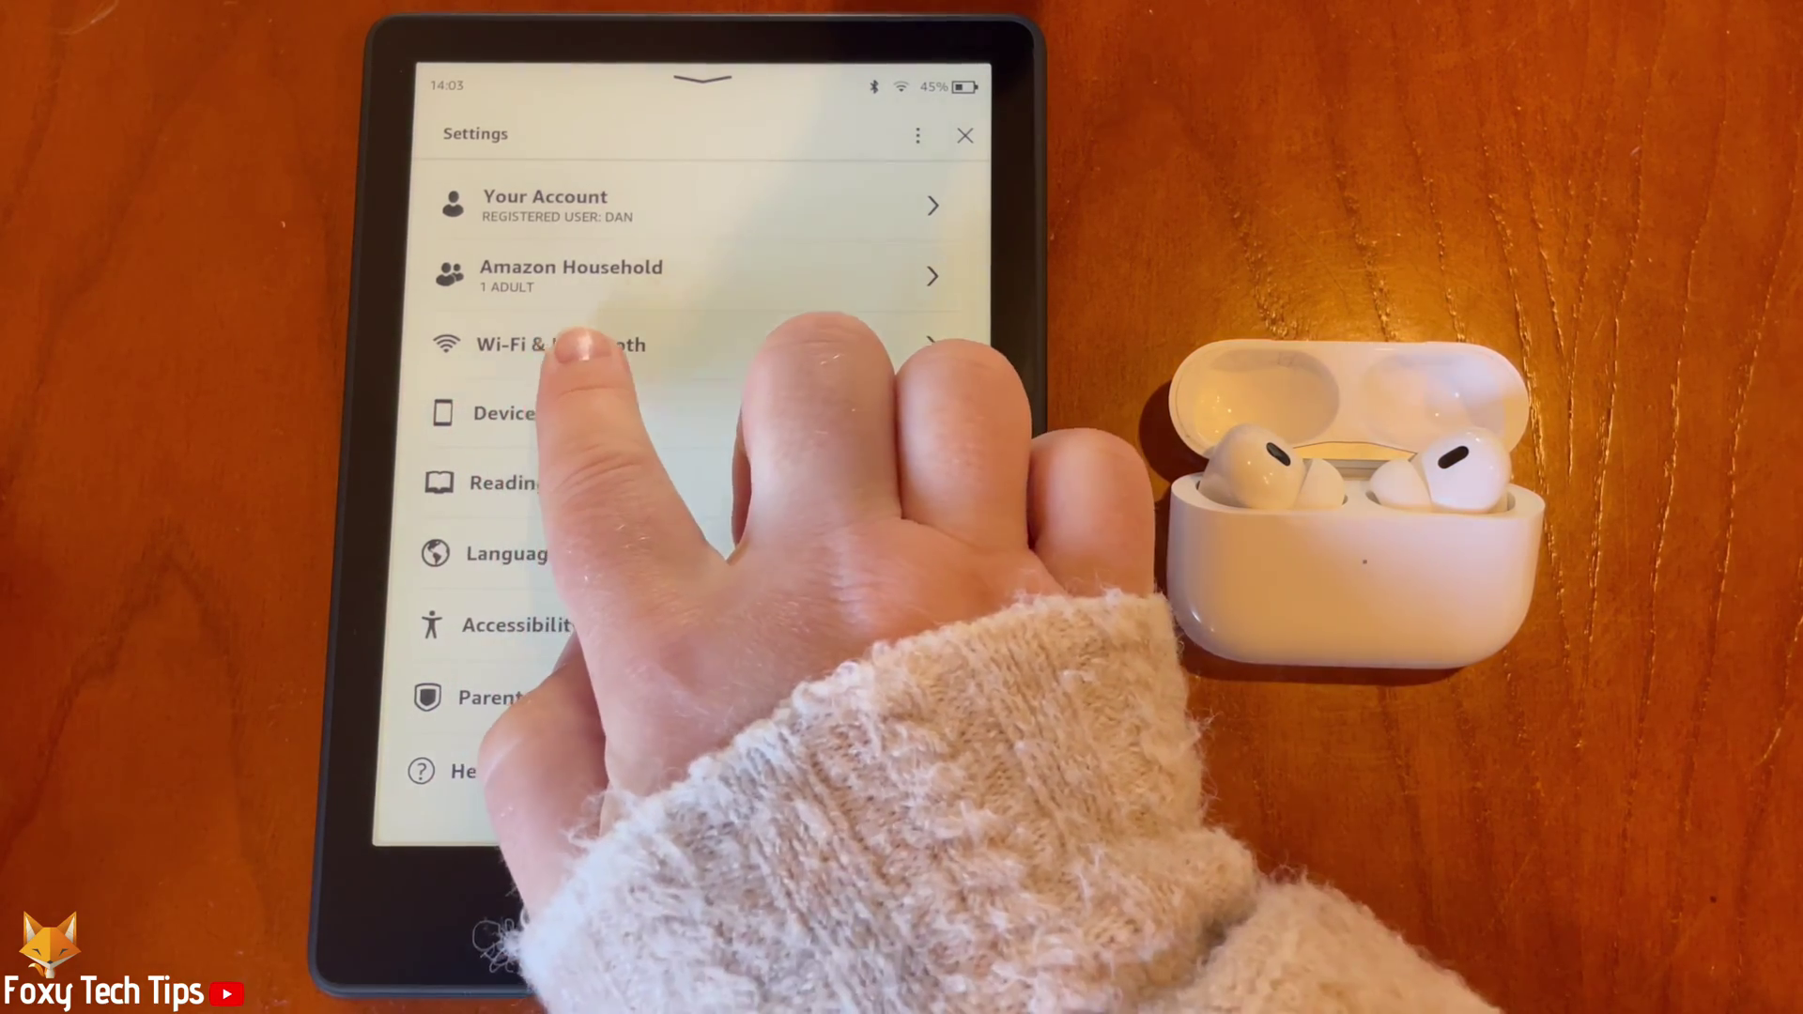
click(578, 346)
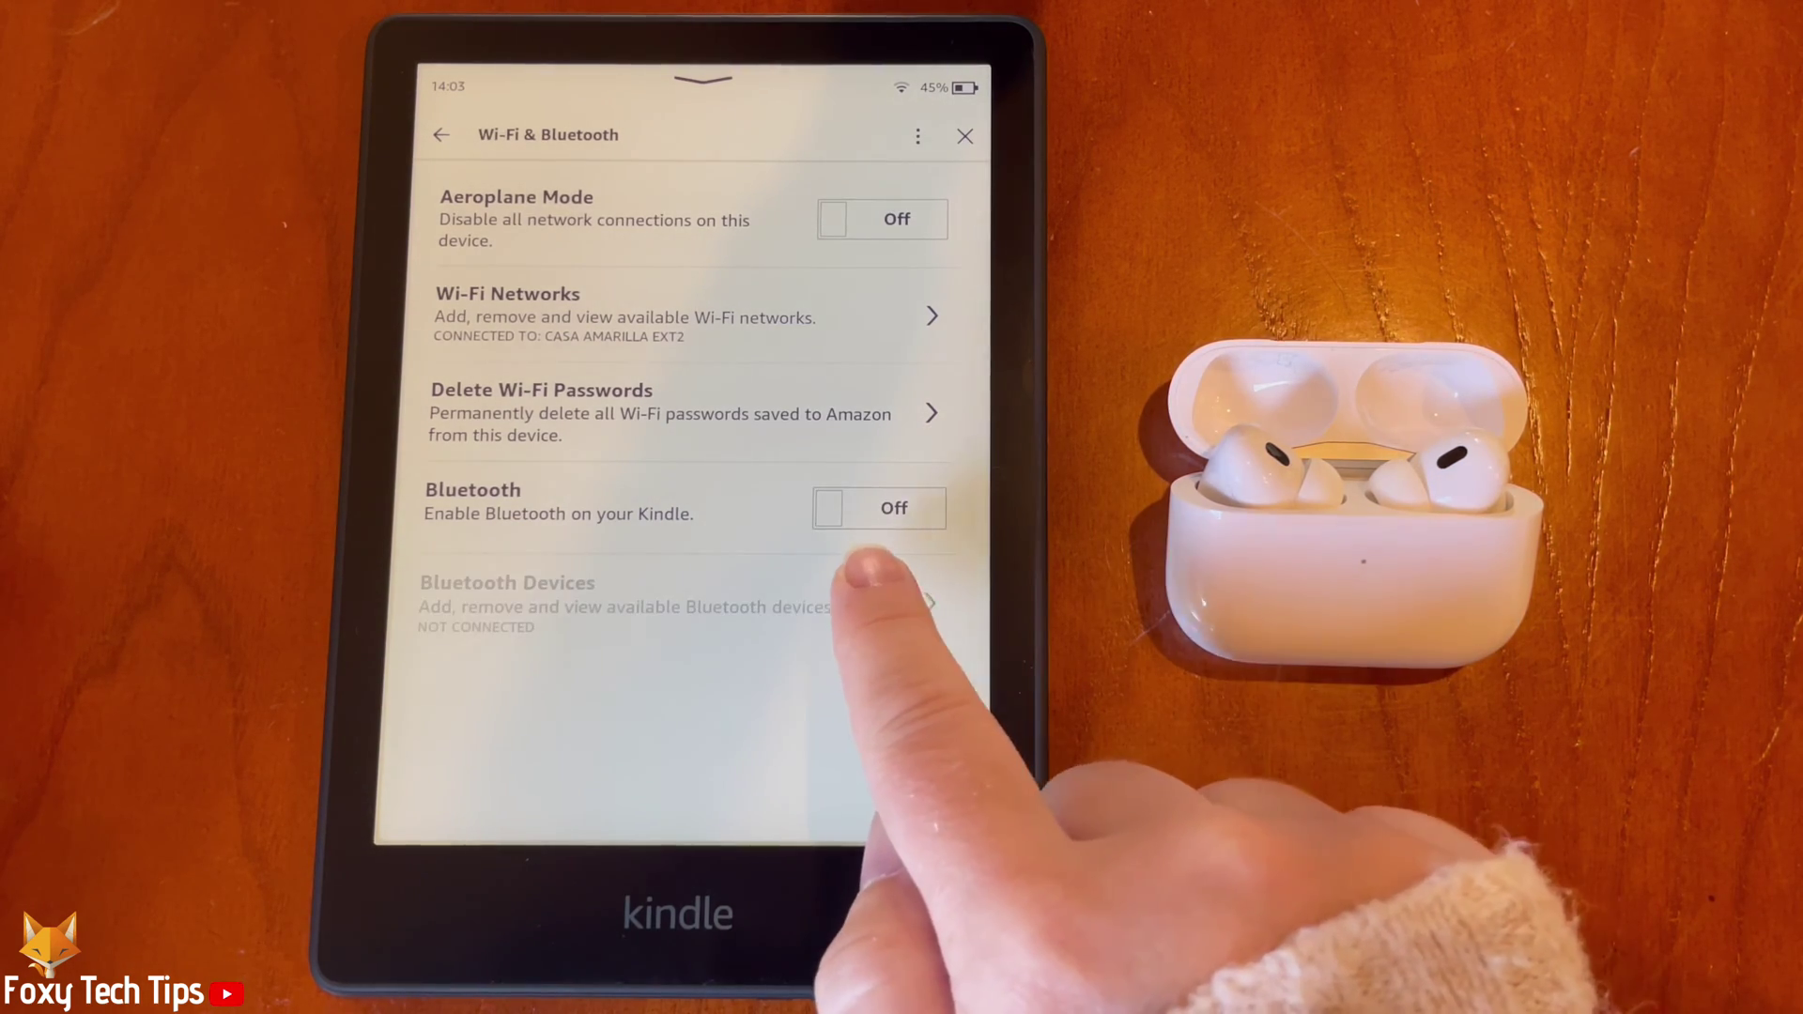
click(861, 505)
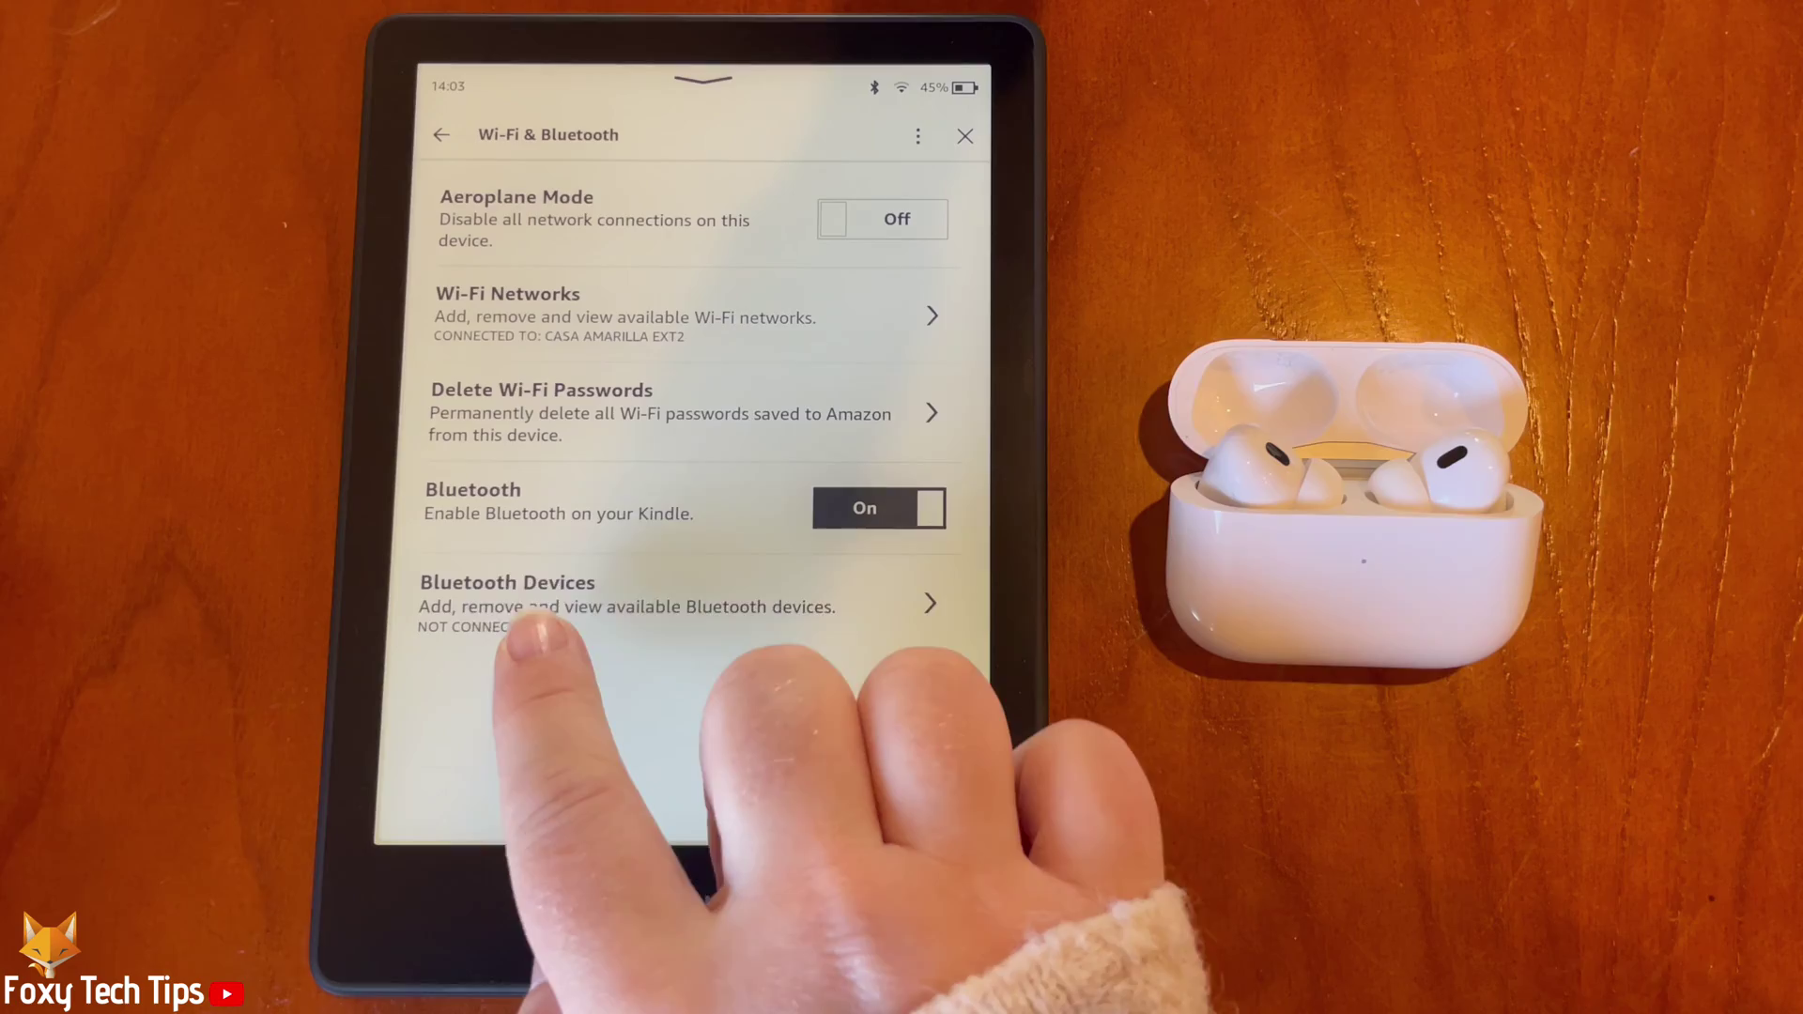
Pair Foxy tech's AirPods Pro from the Bluetooth Devices list
click(521, 598)
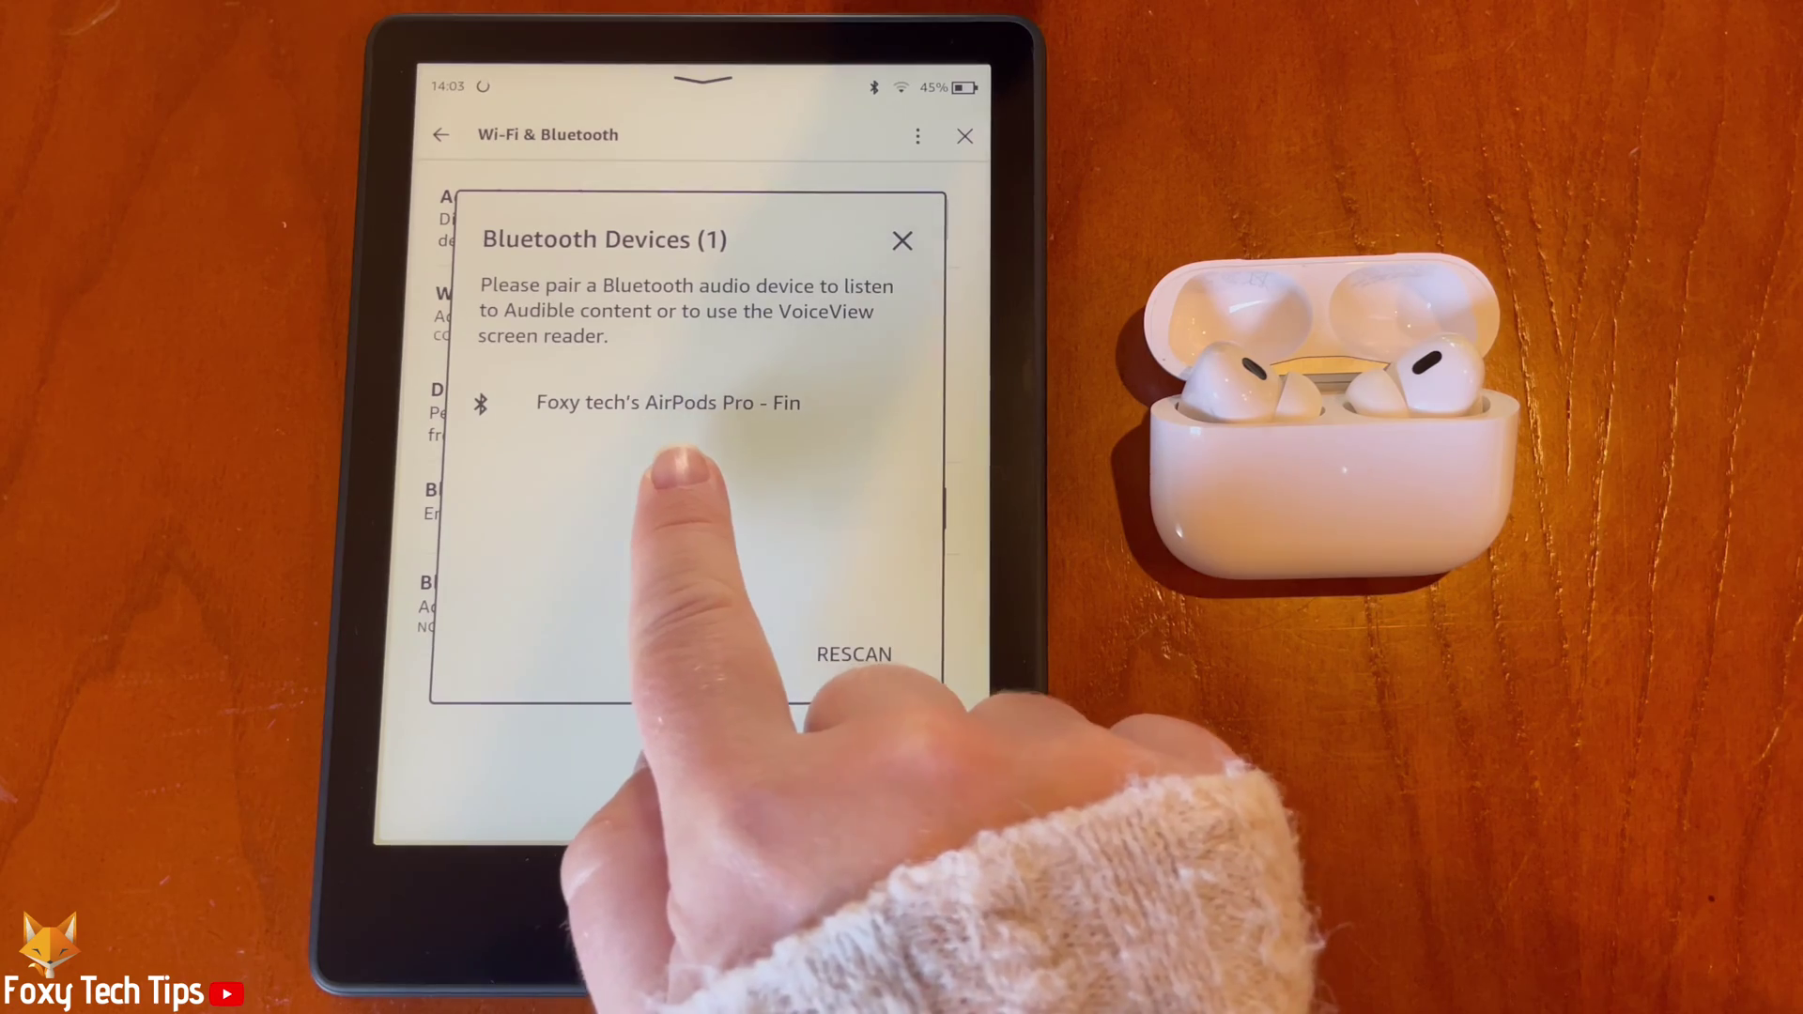
click(662, 407)
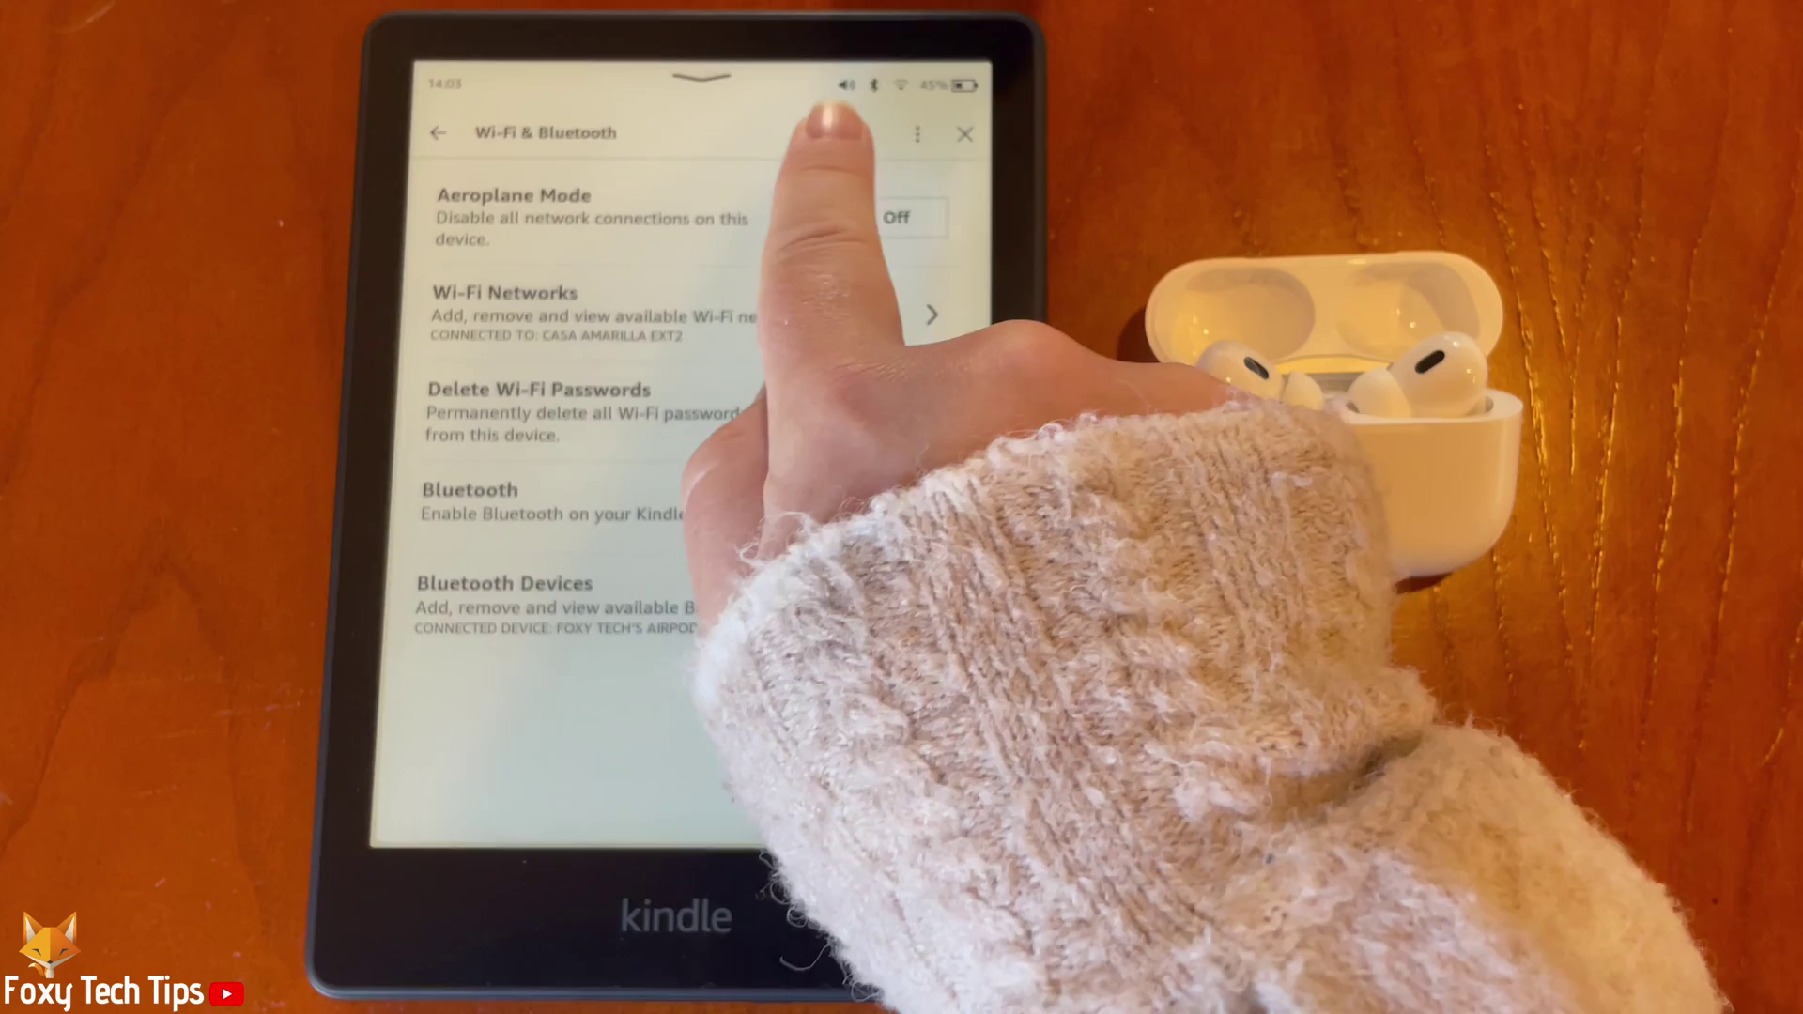
drag(676, 71, 677, 353)
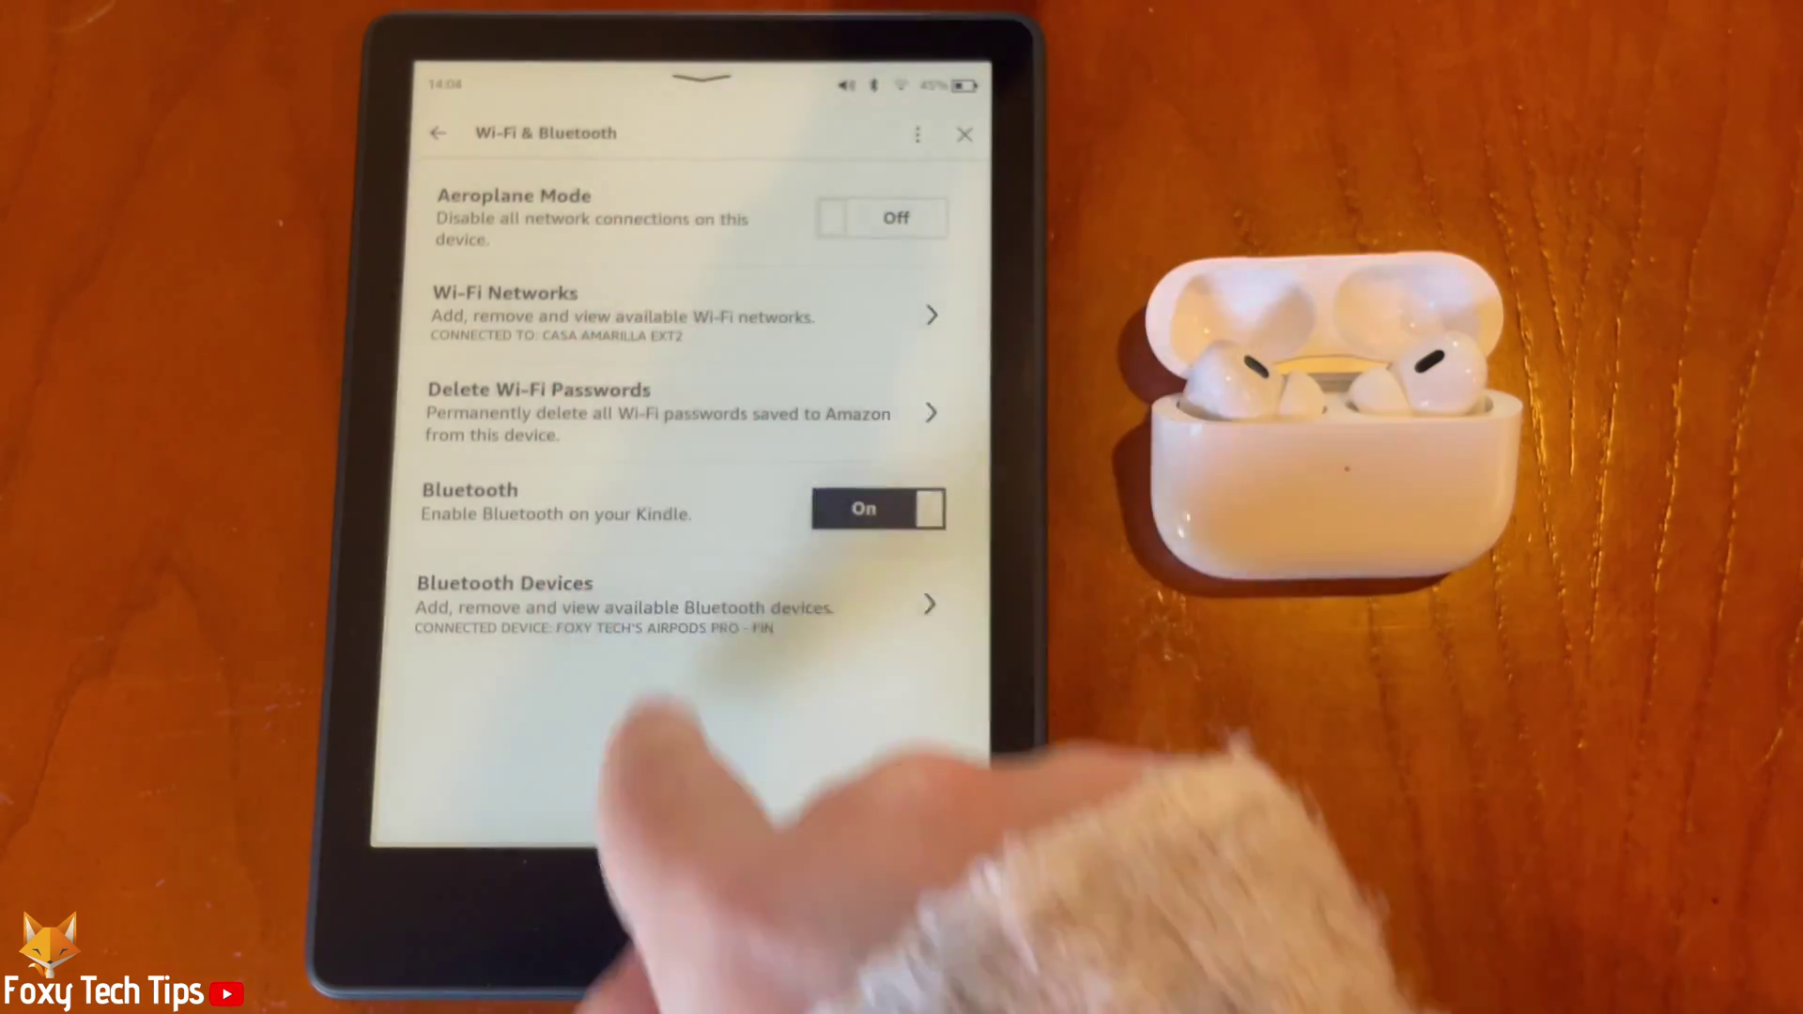